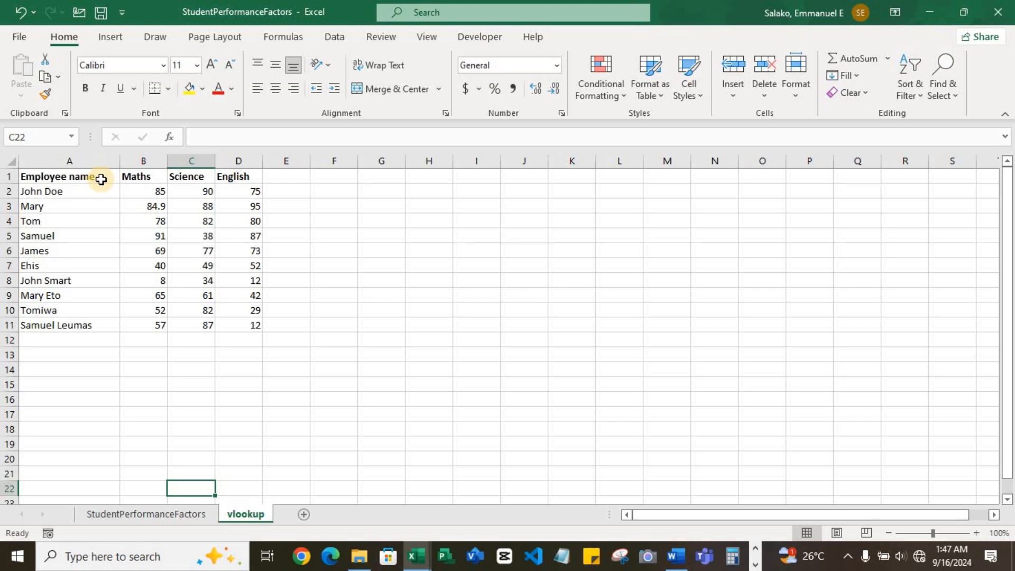
Step: Replace the headers in B1, C1 and D1 with Sales, Production and Referrals
click(136, 179)
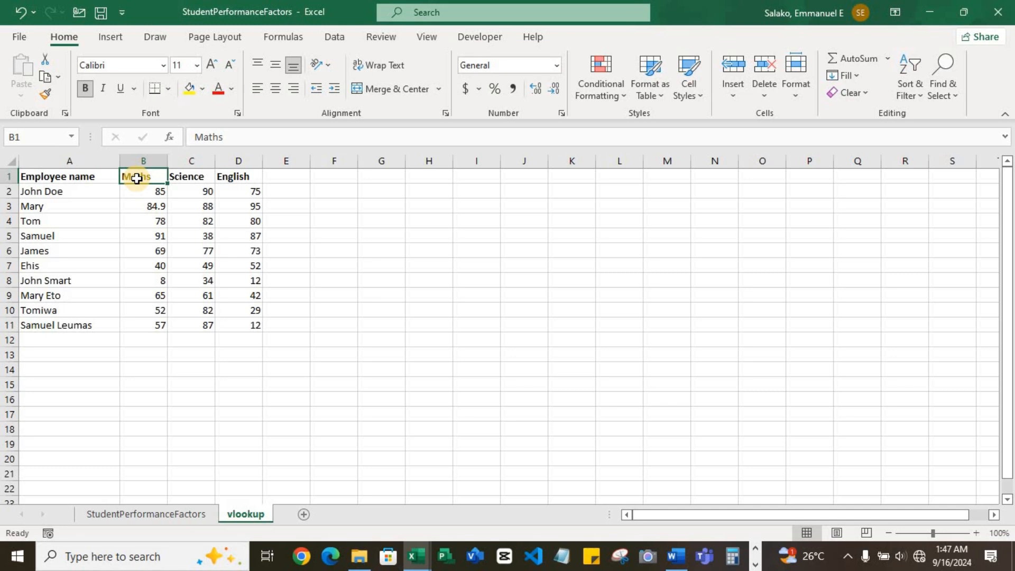
text(Sales)
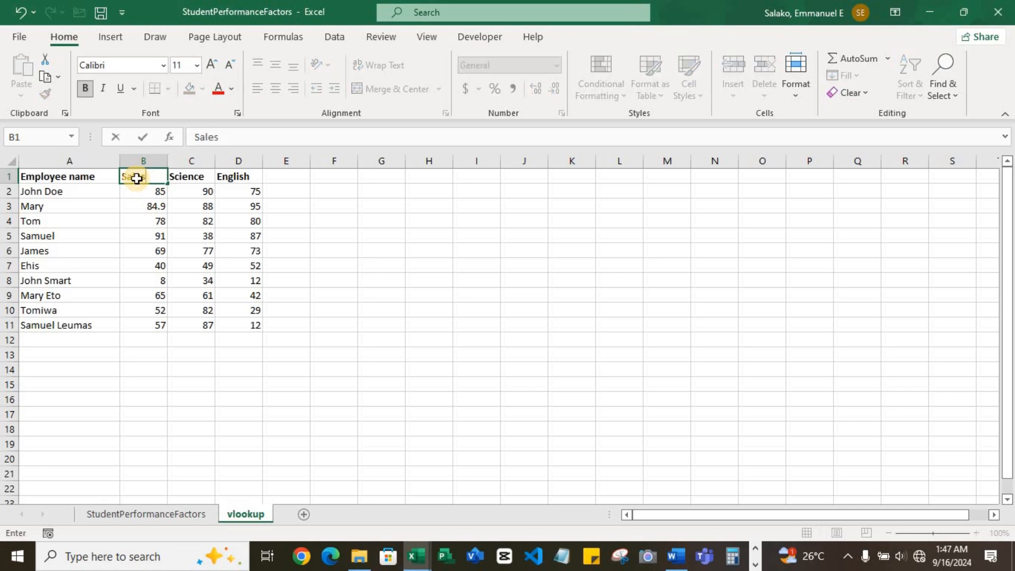
key(Tab)
text(PRod)
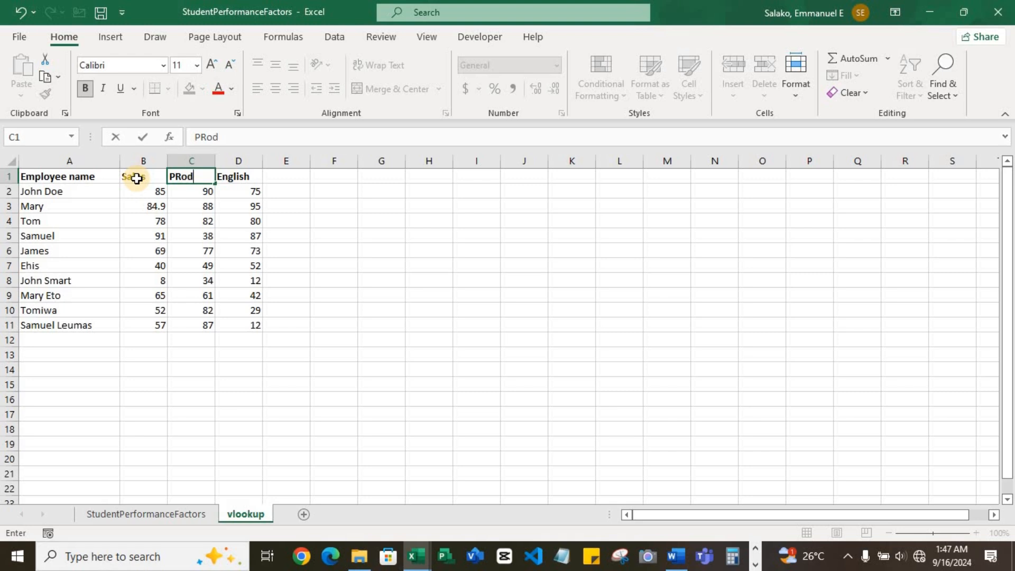
text(uction)
key(Tab)
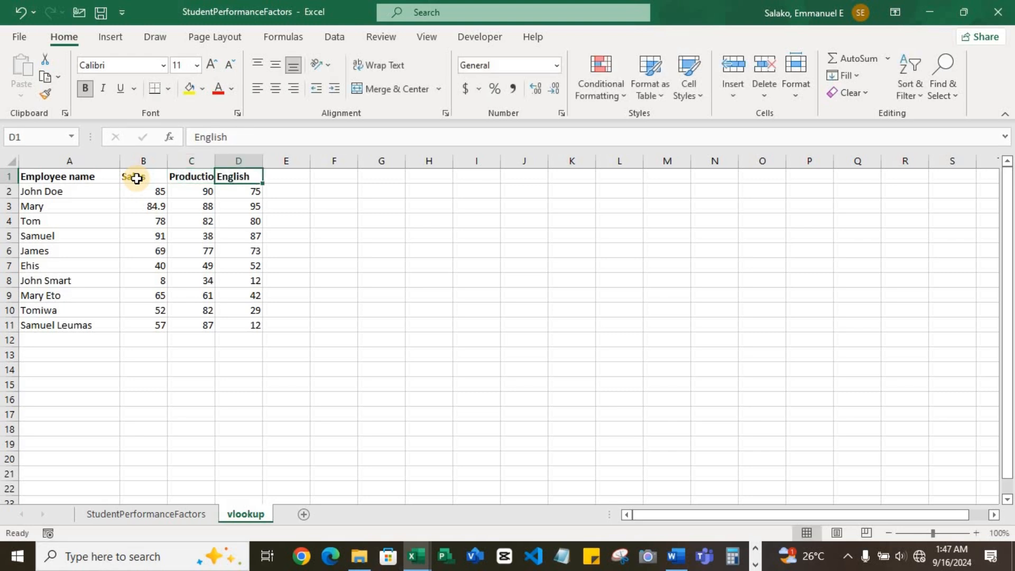
text(C)
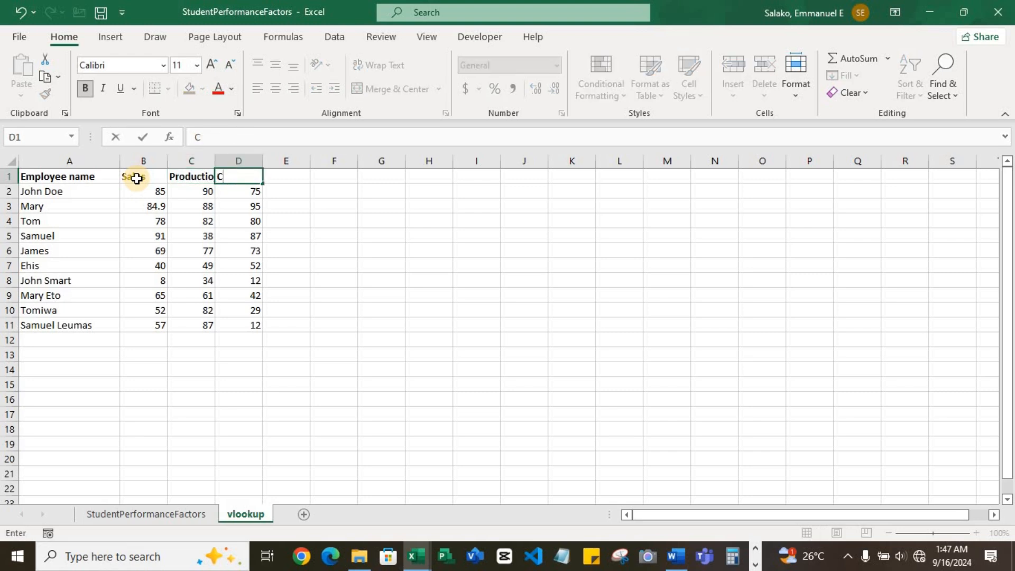
key(BackSpace)
text(Referrals)
key(Return)
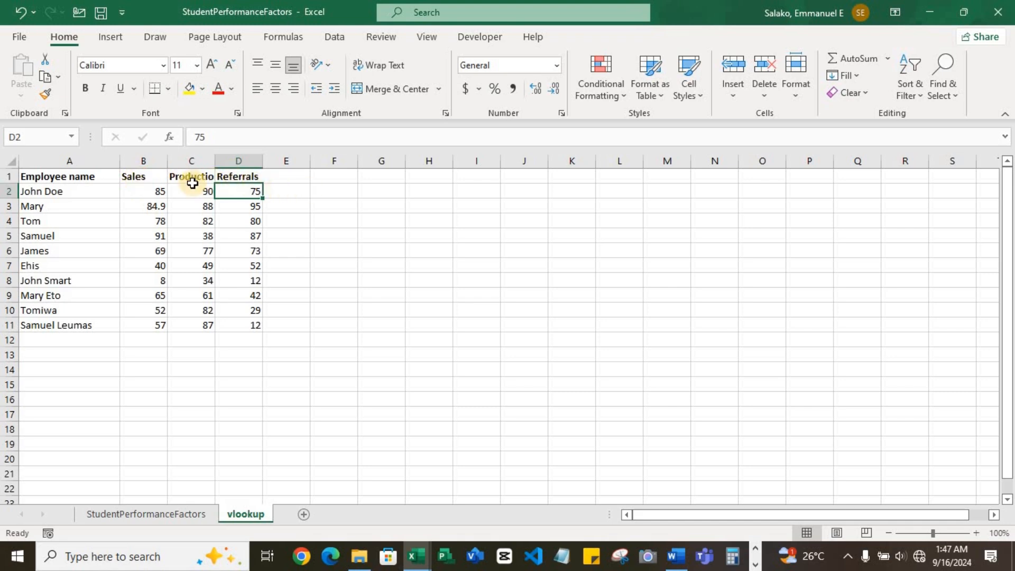
Step: Begin a VLOOKUP formula in E2 with column A as the lookup value and A2:D11 as the table array
click(161, 195)
click(207, 194)
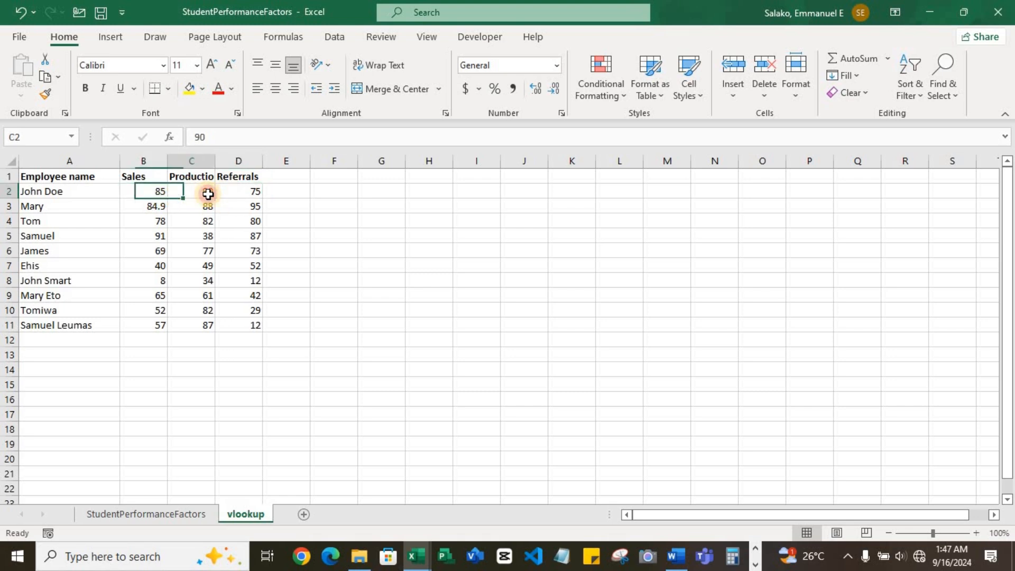
click(261, 192)
click(305, 194)
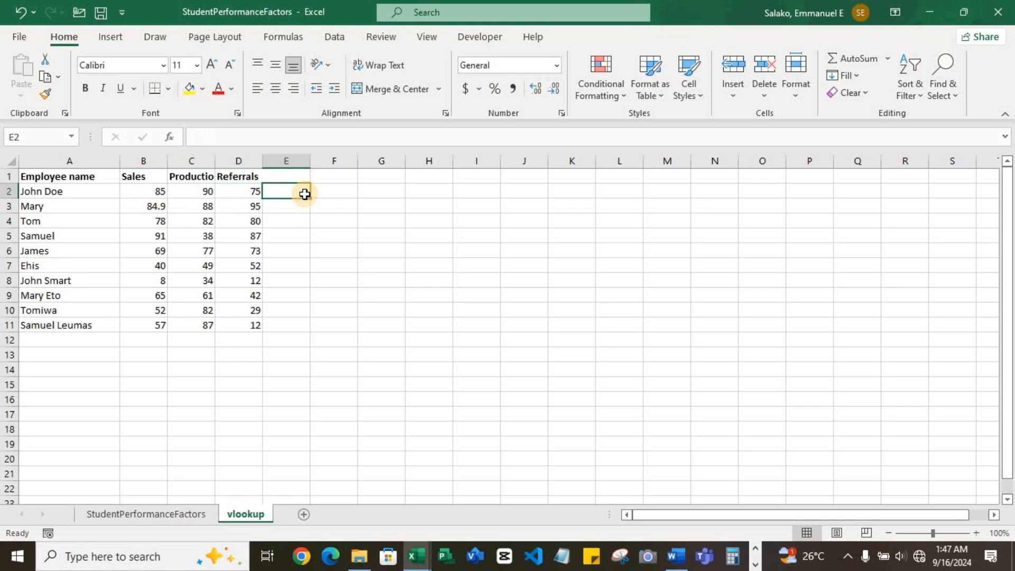
text(=)
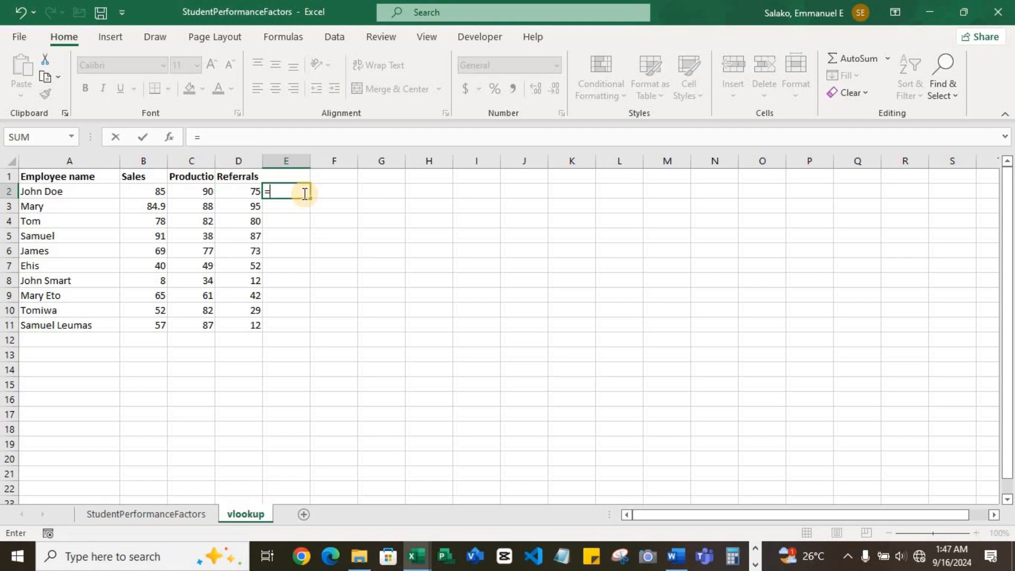
text(vl)
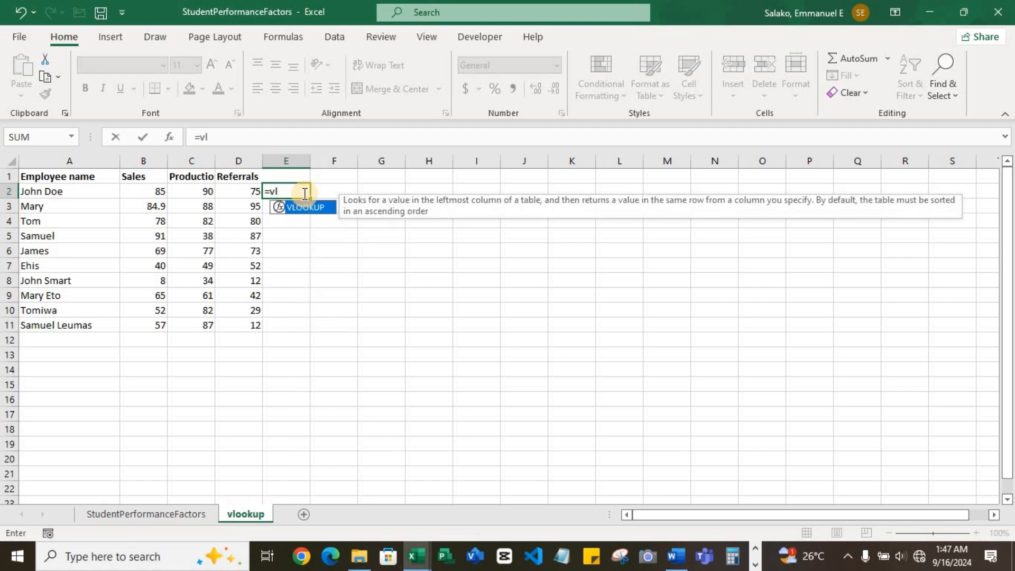
key(Tab)
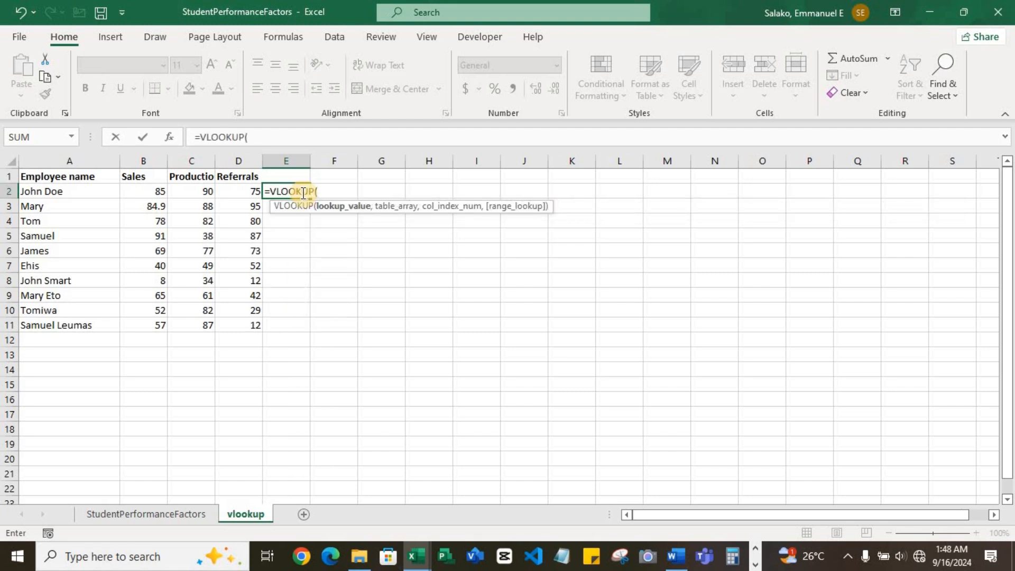
click(97, 158)
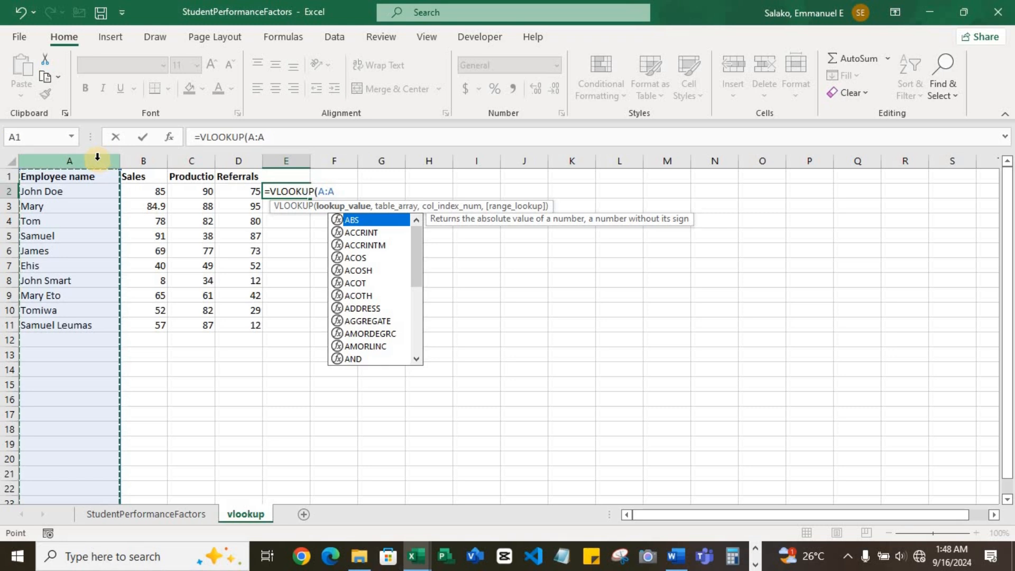
text(,)
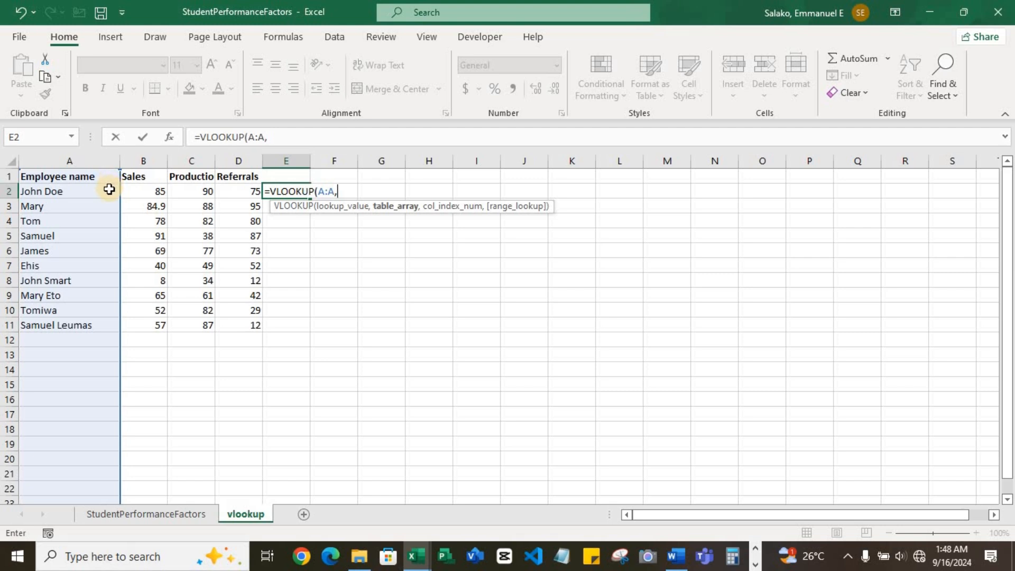
drag(107, 191, 248, 331)
text(,)
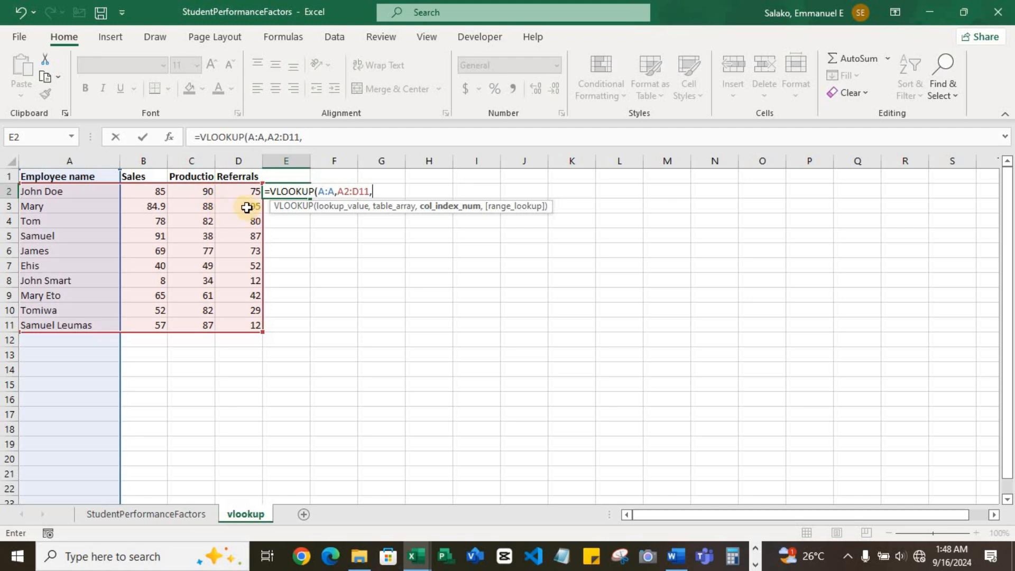
Step: Complete the VLOOKUP formula in E2 with column index 3 and FALSE for an exact match
text(3)
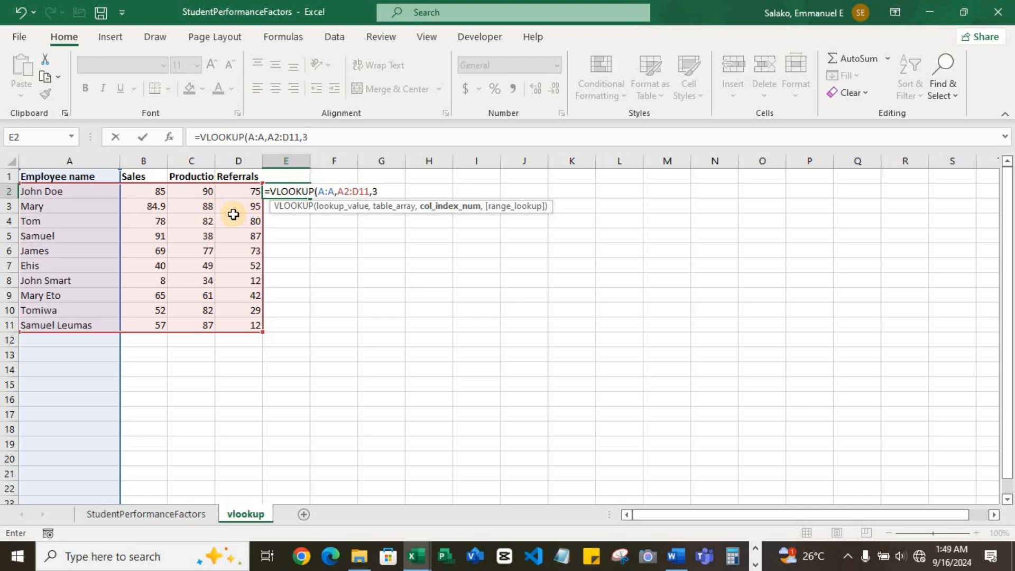
text(,)
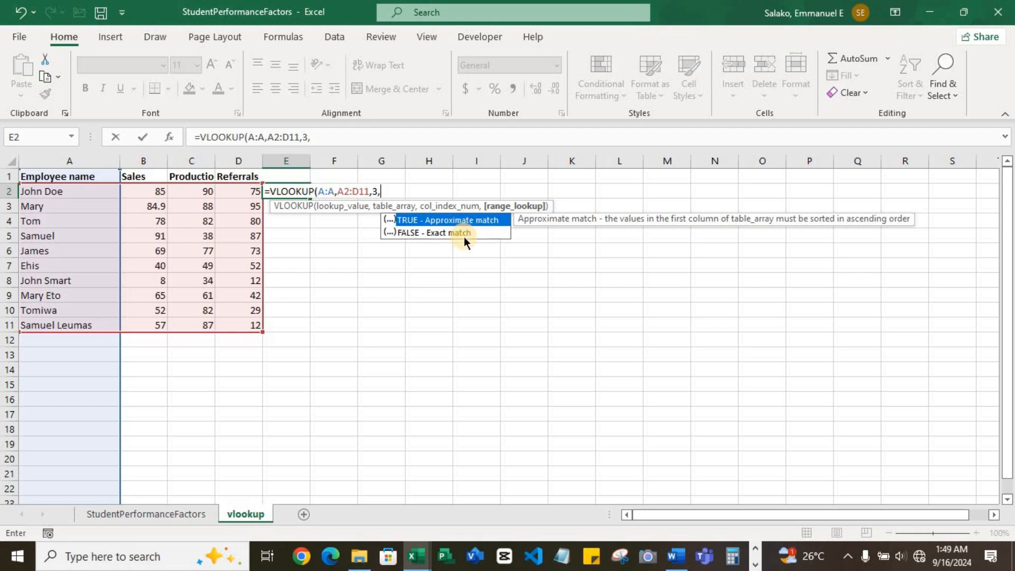
text(False))
key(Return)
key(Return)
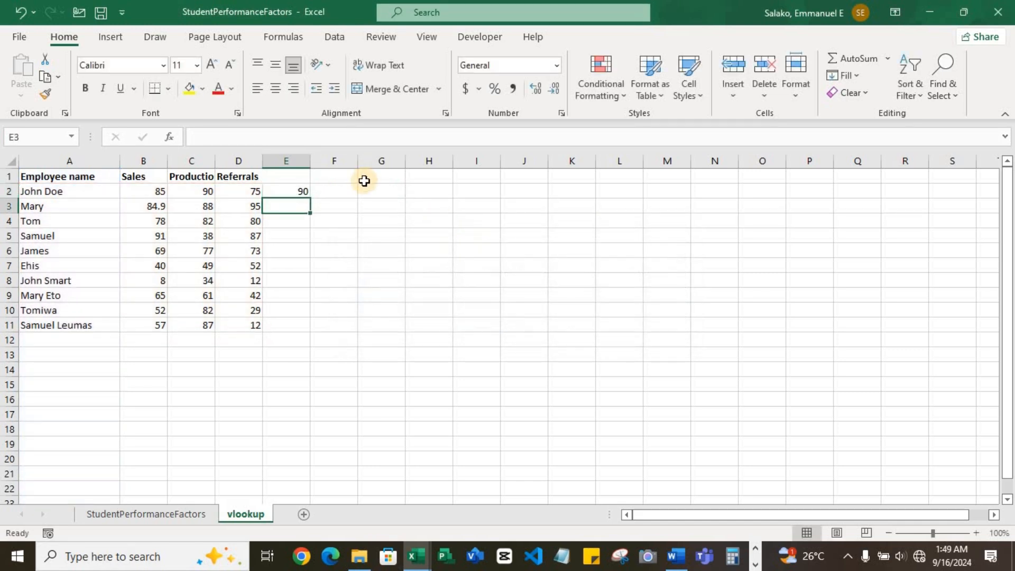
Step: Change the column index of the VLOOKUP formula in E2 to 2 and fill the formula down to E11
click(317, 188)
click(289, 190)
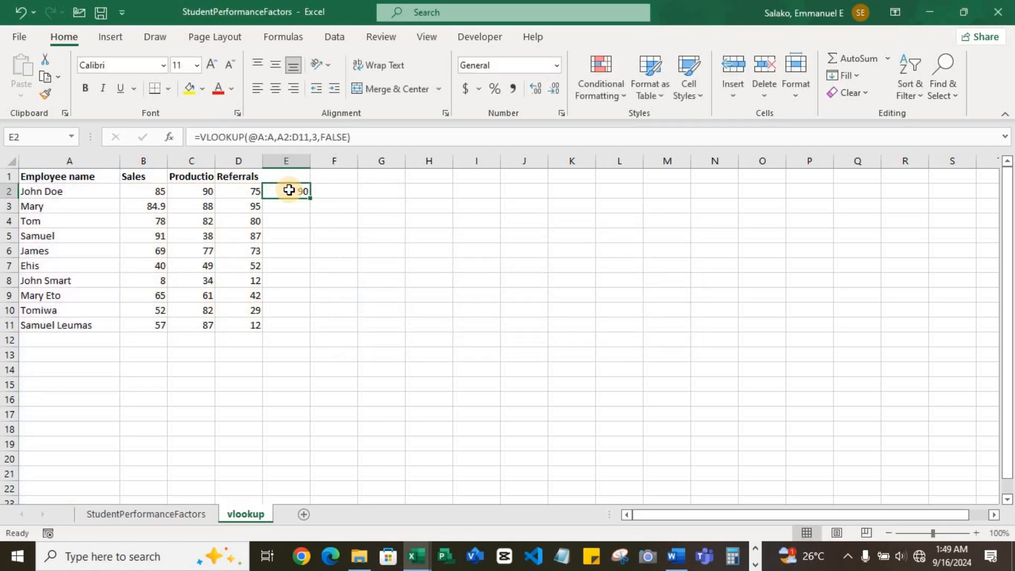
click(94, 191)
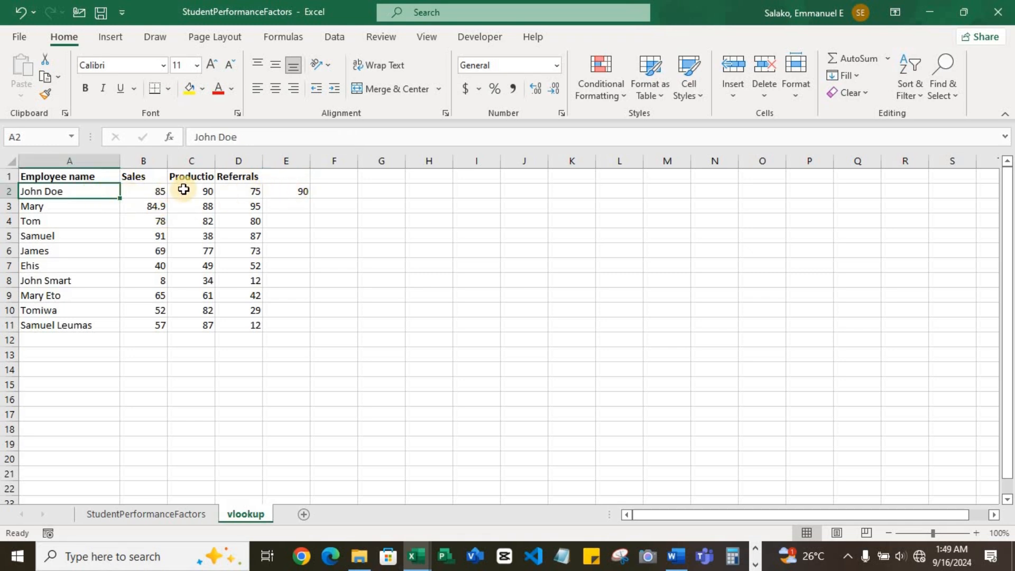
click(297, 191)
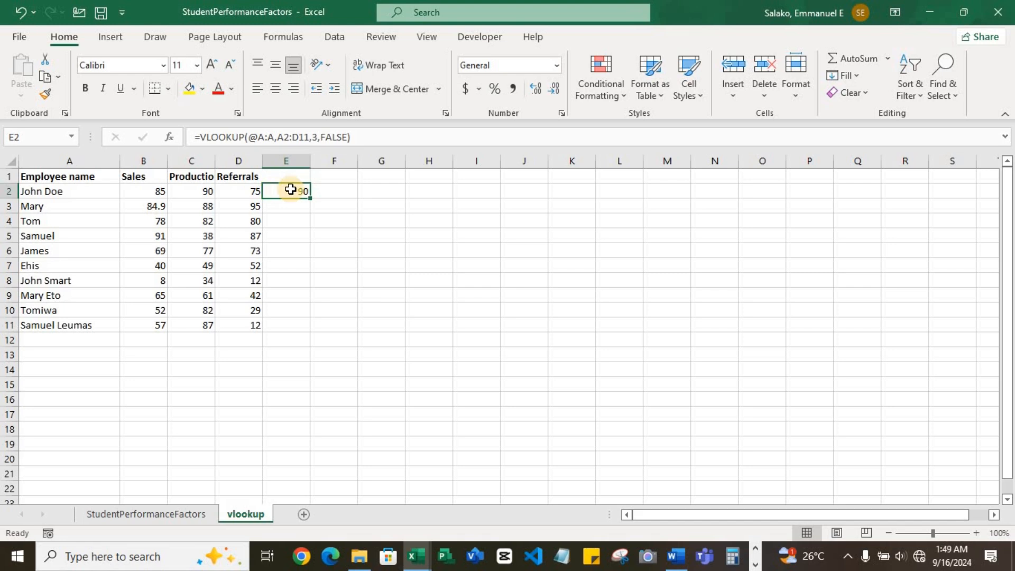
click(318, 137)
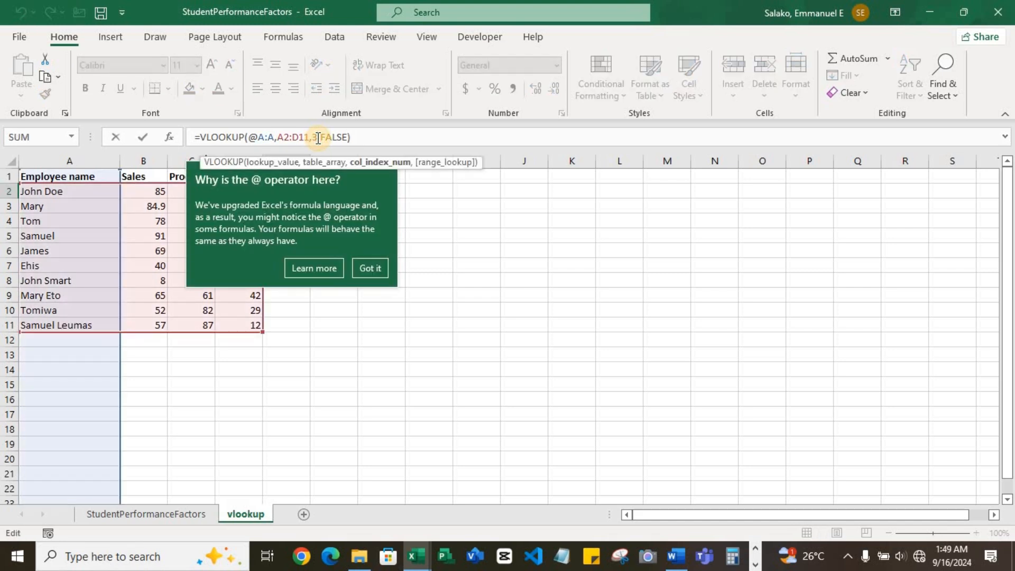
click(370, 268)
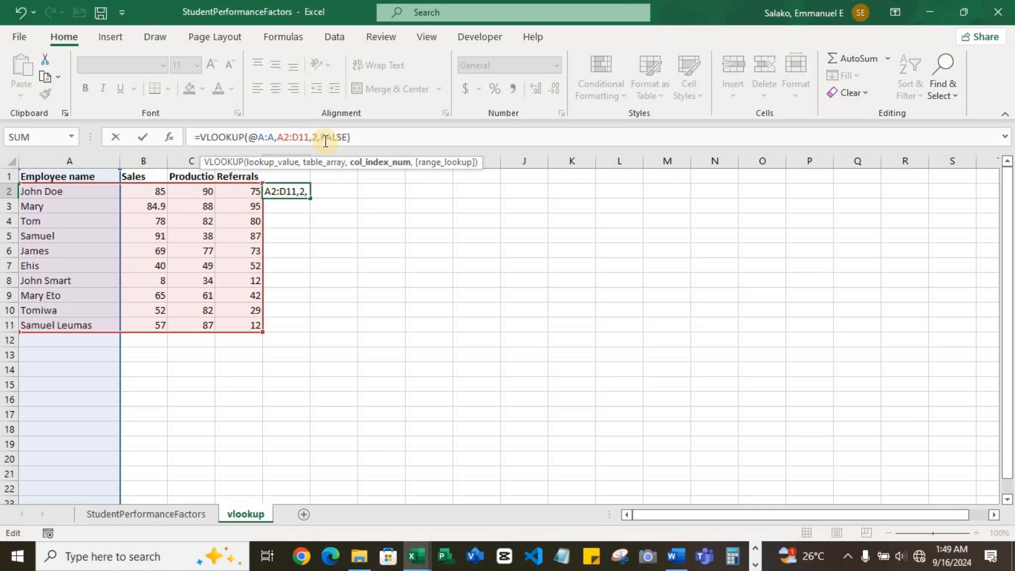
key(Return)
click(305, 193)
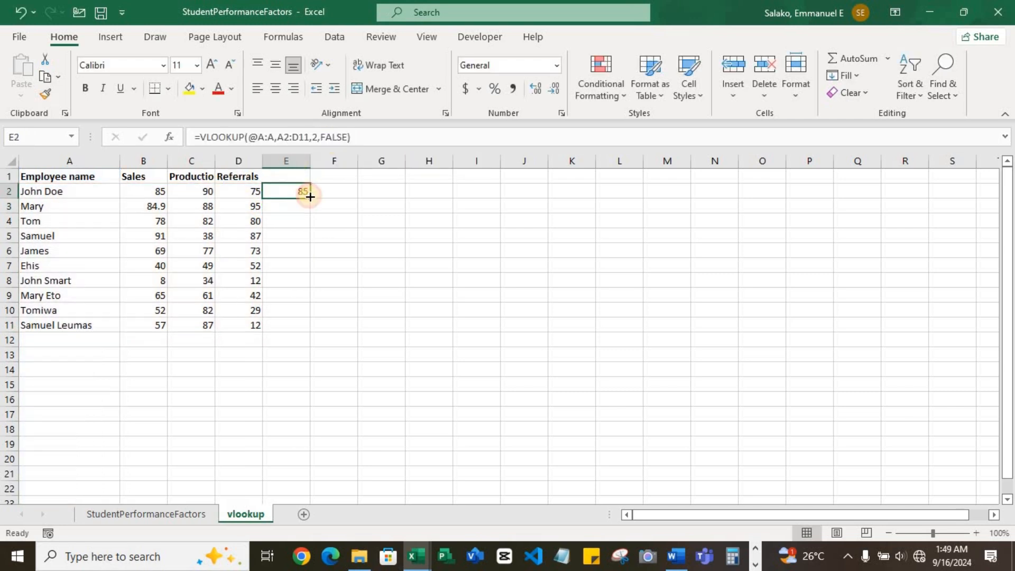
drag(309, 197, 303, 334)
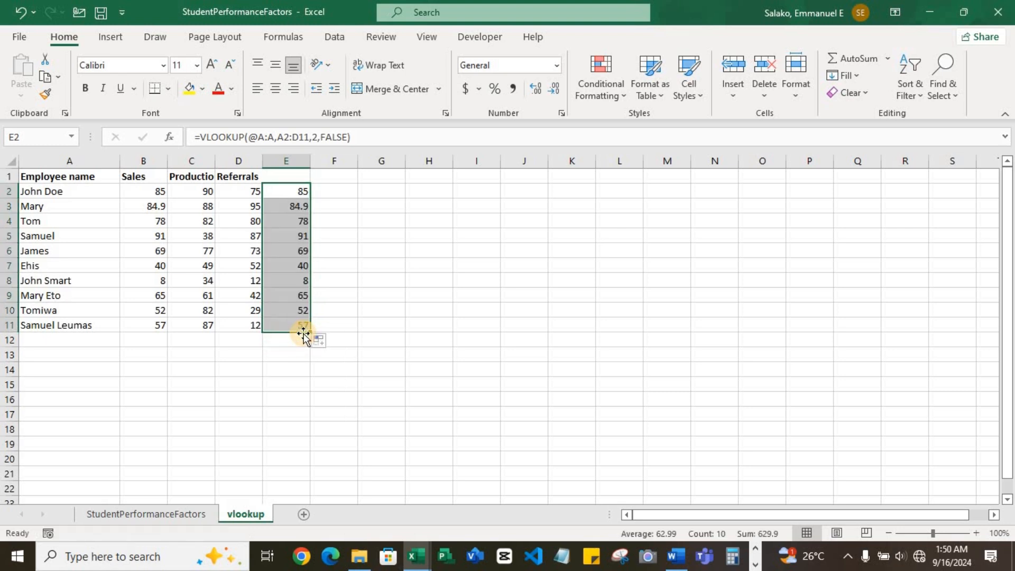